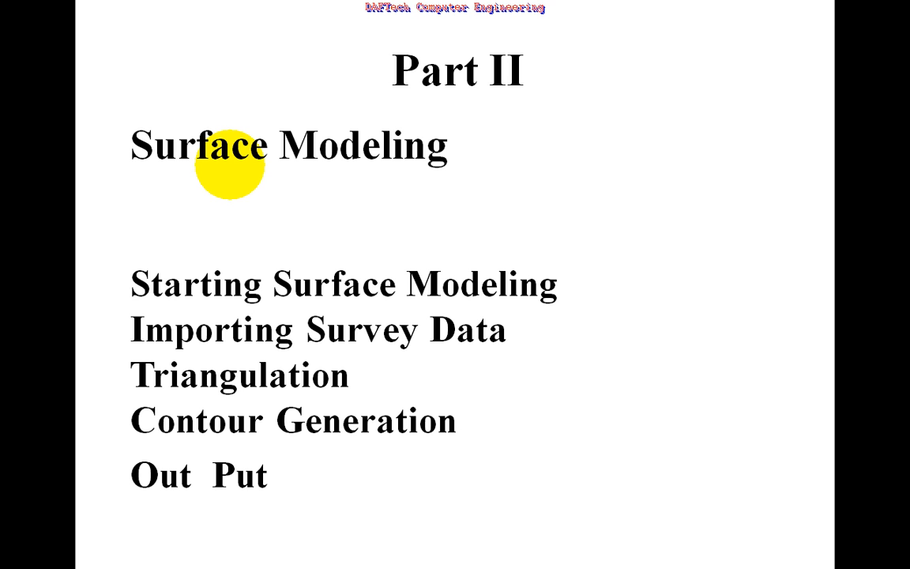
Step: Exit the slide show, minimize the presentation and launch the Eagle Point project ROAD FROM A TO Q from the desktop
key(Escape)
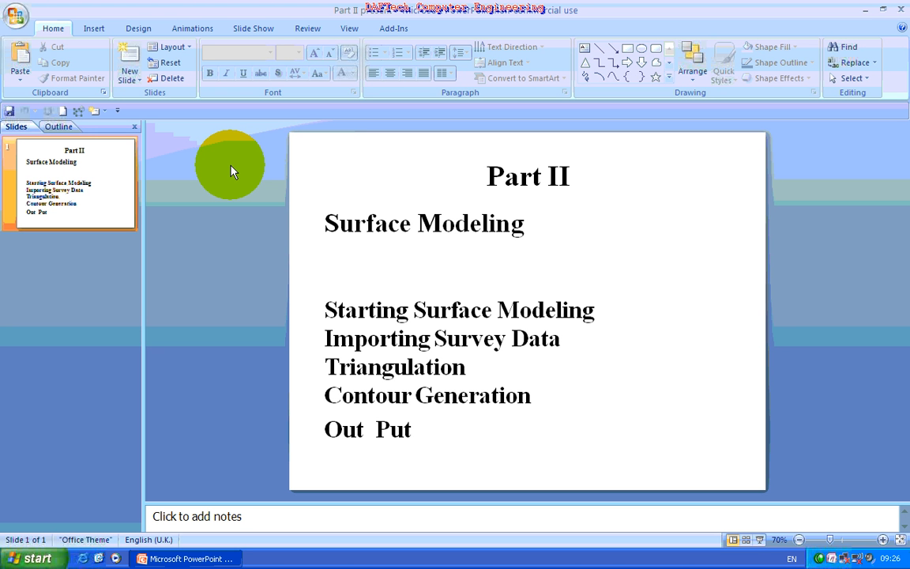
click(865, 10)
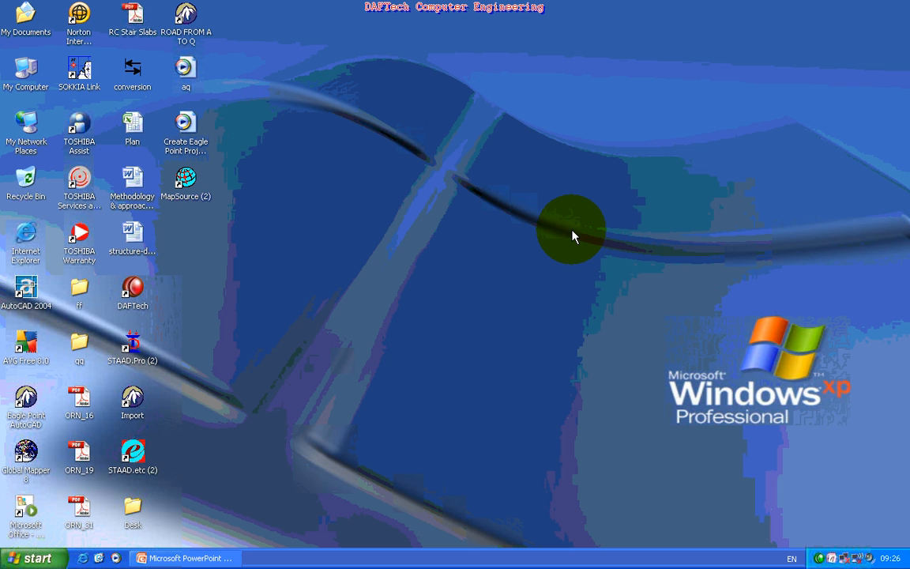
double_click(177, 24)
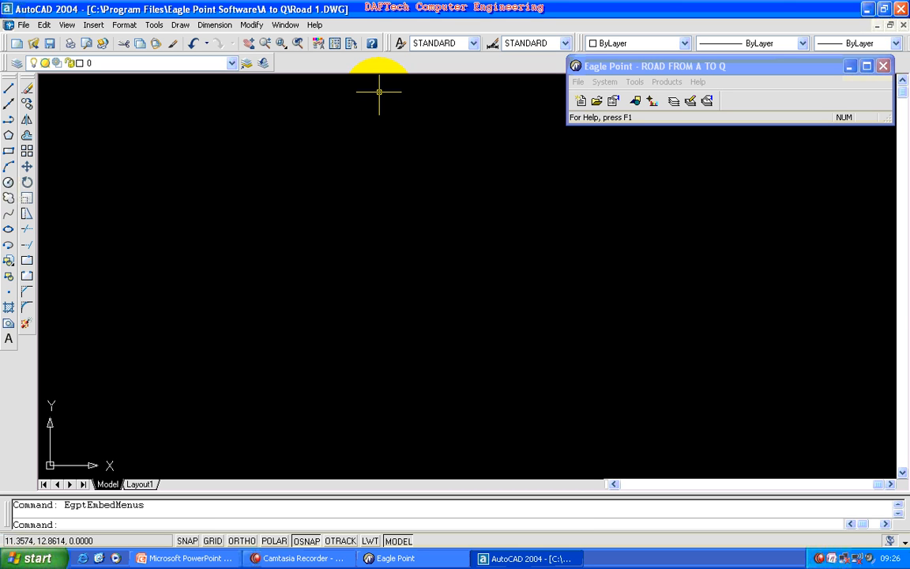
Step: Start the Surface Modeling product and place its window just below the Eagle Point title and menu area
click(749, 70)
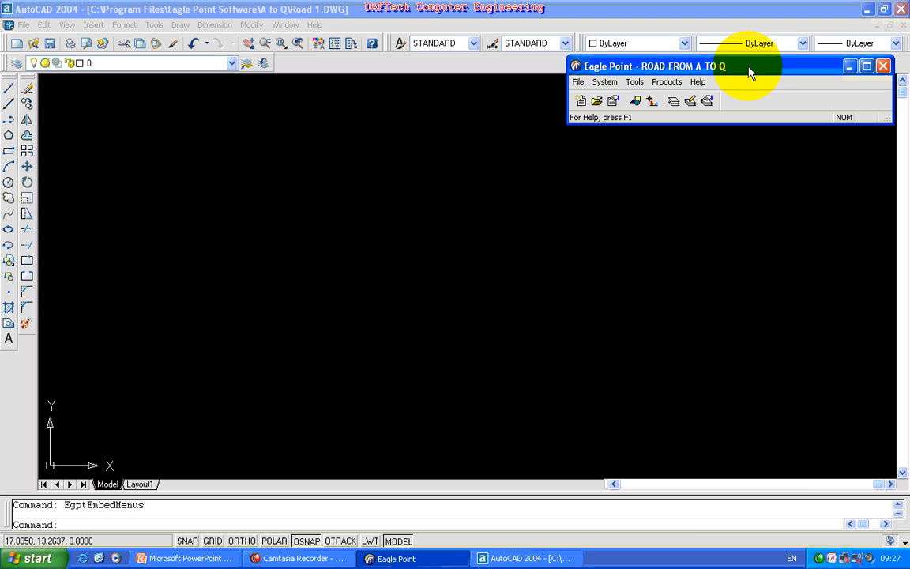
click(658, 84)
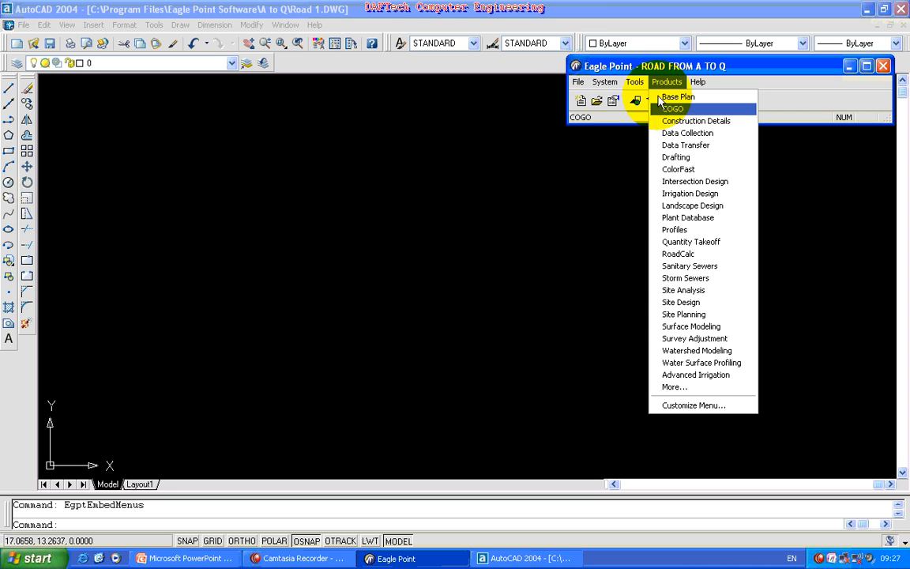
click(691, 327)
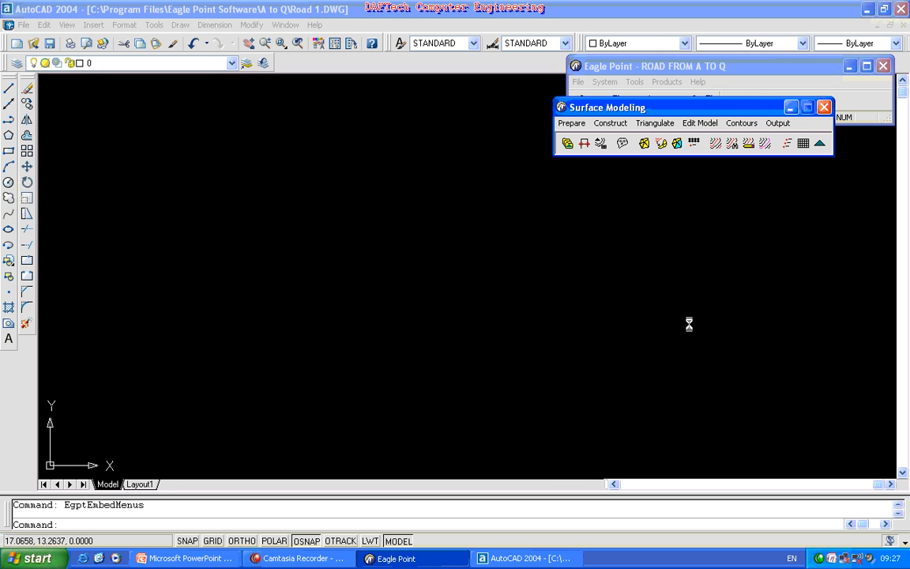
click(691, 111)
mouse_move(689, 111)
mouse_down()
mouse_move(400, 114)
mouse_move(709, 140)
mouse_move(641, 87)
mouse_move(676, 97)
mouse_move(671, 272)
mouse_move(551, 121)
mouse_move(699, 101)
mouse_up()
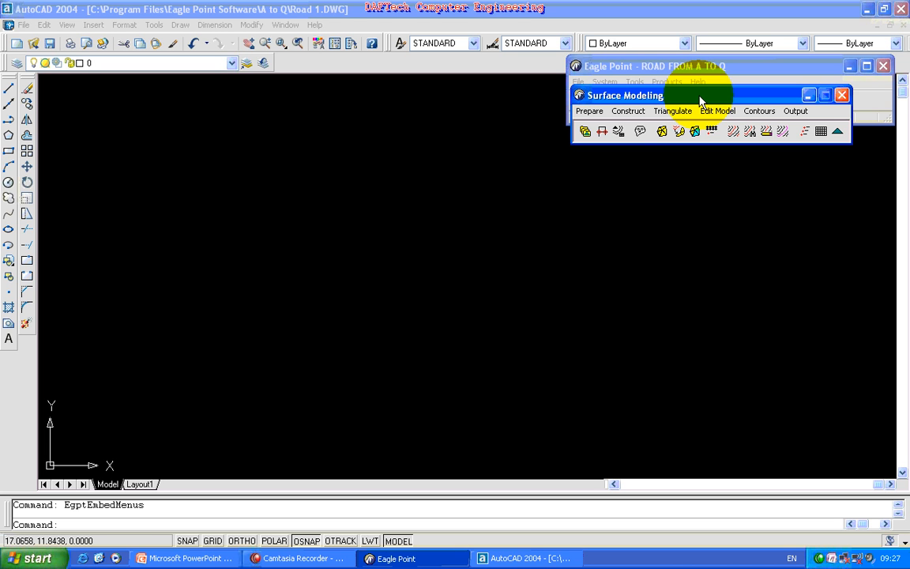
mouse_move(699, 96)
mouse_down()
mouse_move(648, 117)
mouse_move(701, 104)
mouse_up()
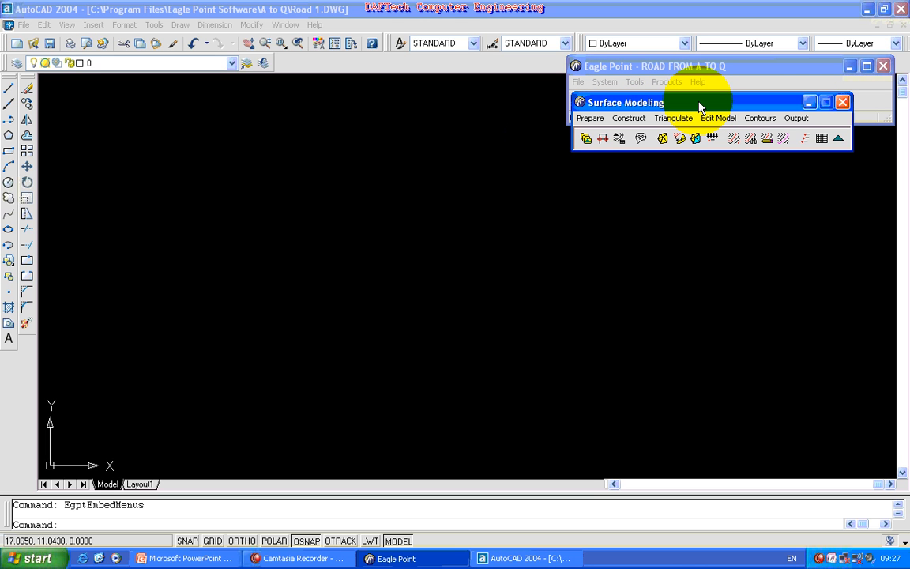
Step: Delete the existing Ground surface model in Manage Surface Models and confirm the deletion
click(590, 118)
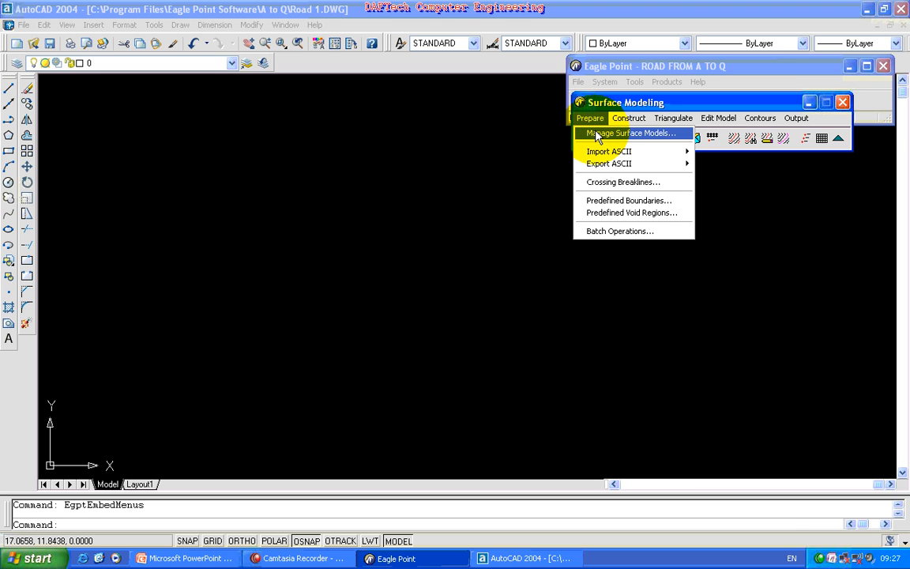
click(599, 134)
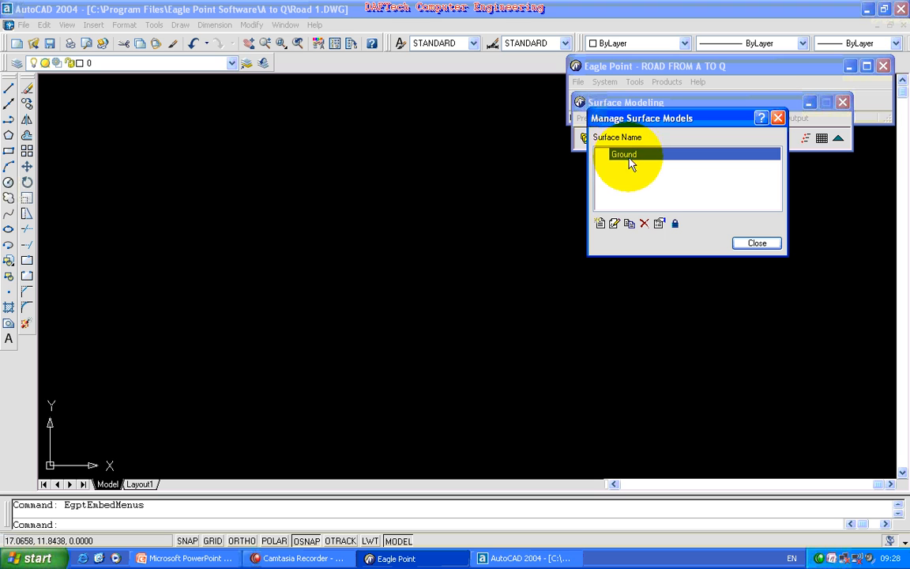
click(645, 224)
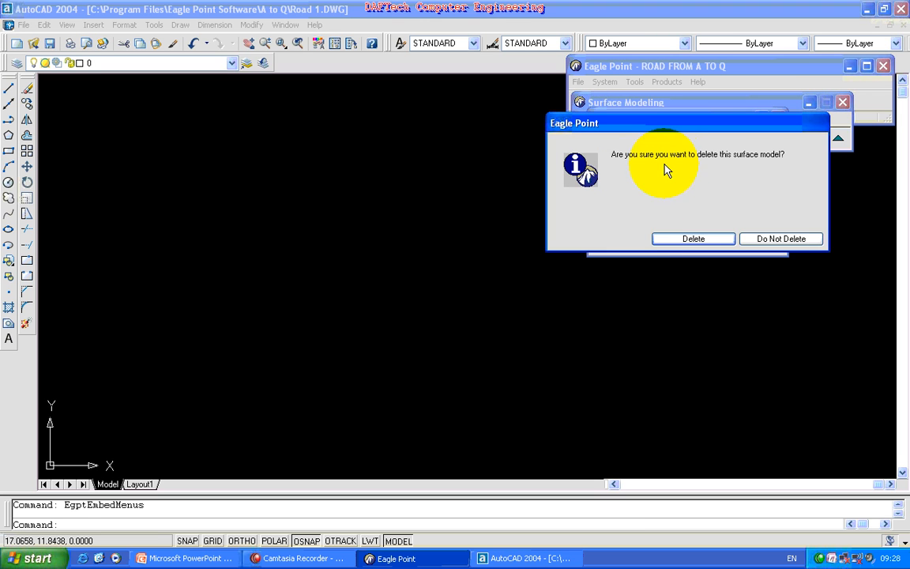
click(683, 239)
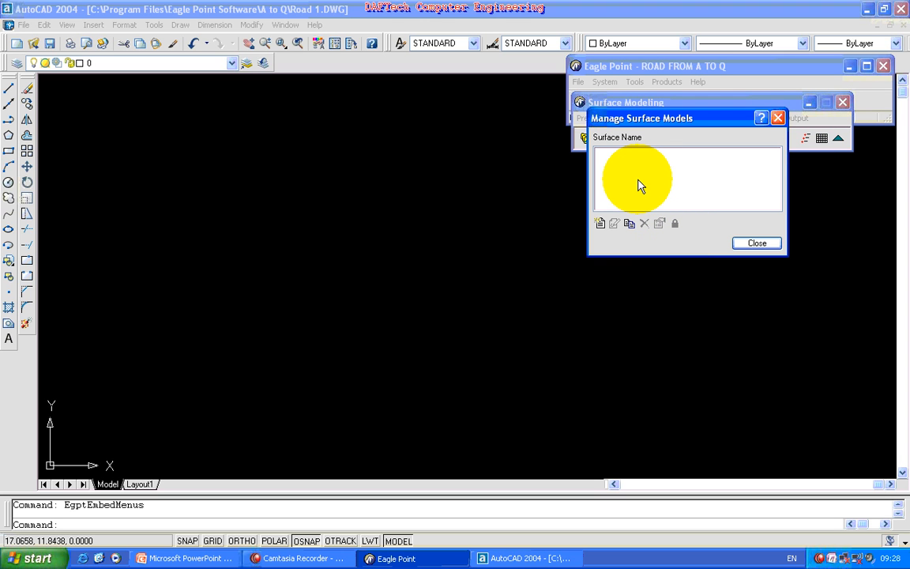
Step: Start a new surface model and set its description to Natural Ground Surface
click(601, 224)
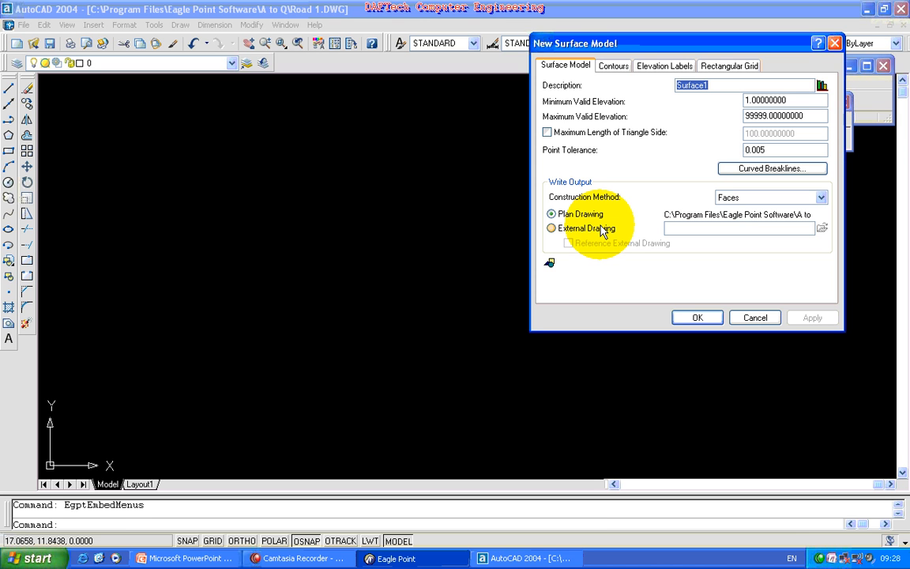
drag(693, 49, 625, 120)
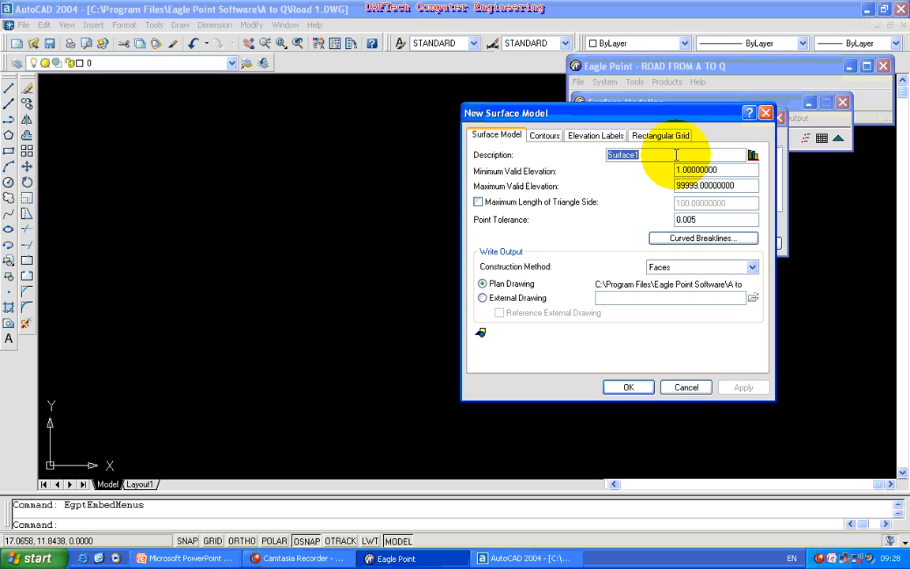
text(Natural Ground)
key(BackSpace)
key(BackSpace)
key(BackSpace)
key(BackSpace)
key(BackSpace)
key(BackSpace)
text(Ground Surfa)
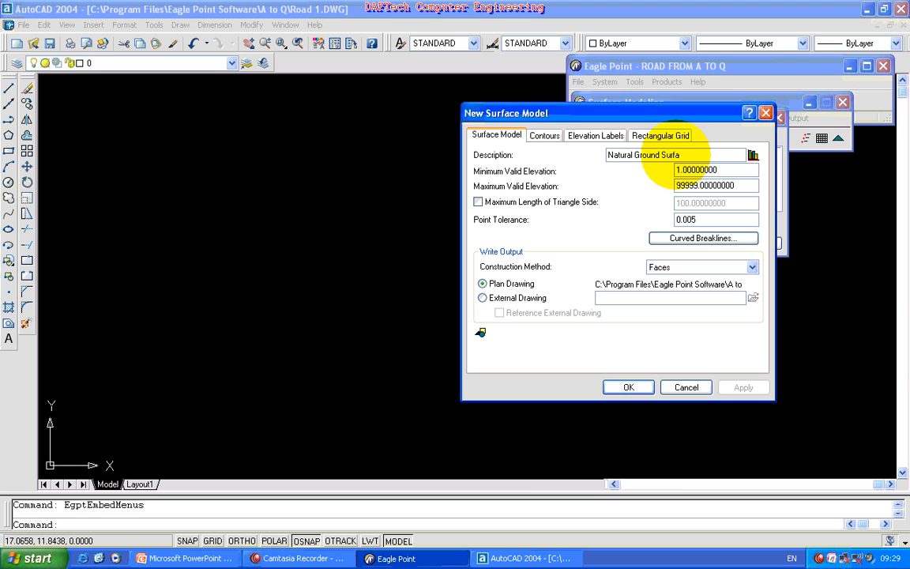
text(ce)
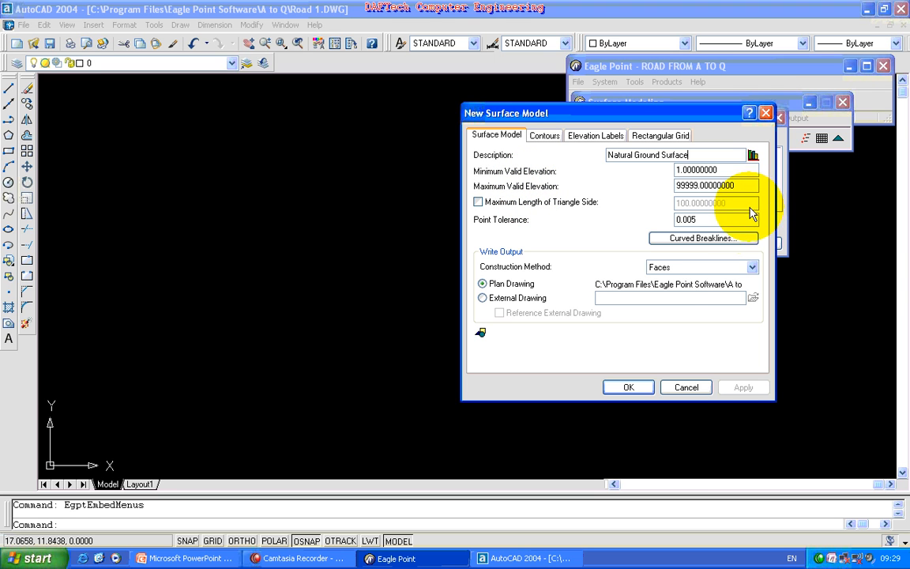
Step: Choose Faces as the surface's construction method and accept its CAD settings with layer TIN and color BYLAYER
click(695, 267)
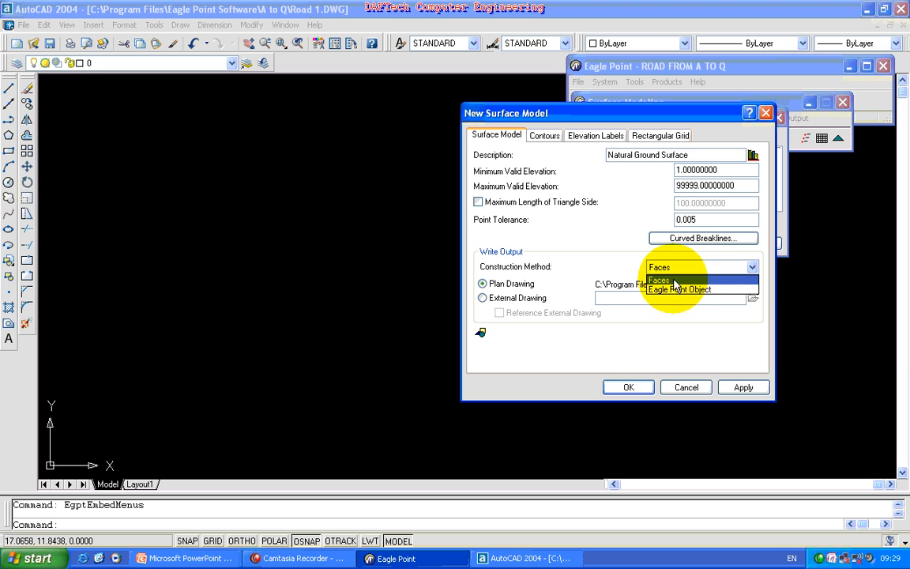
click(681, 279)
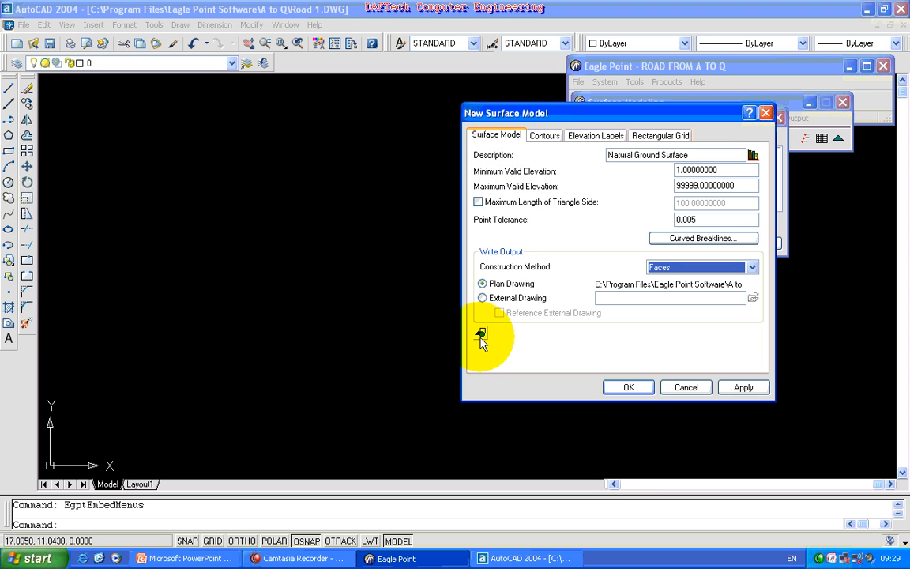
click(482, 334)
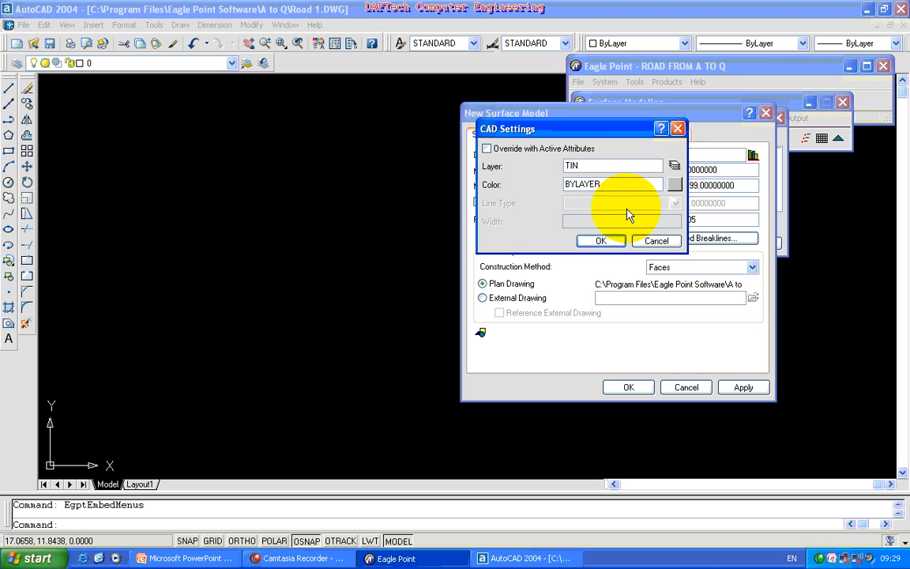
click(600, 240)
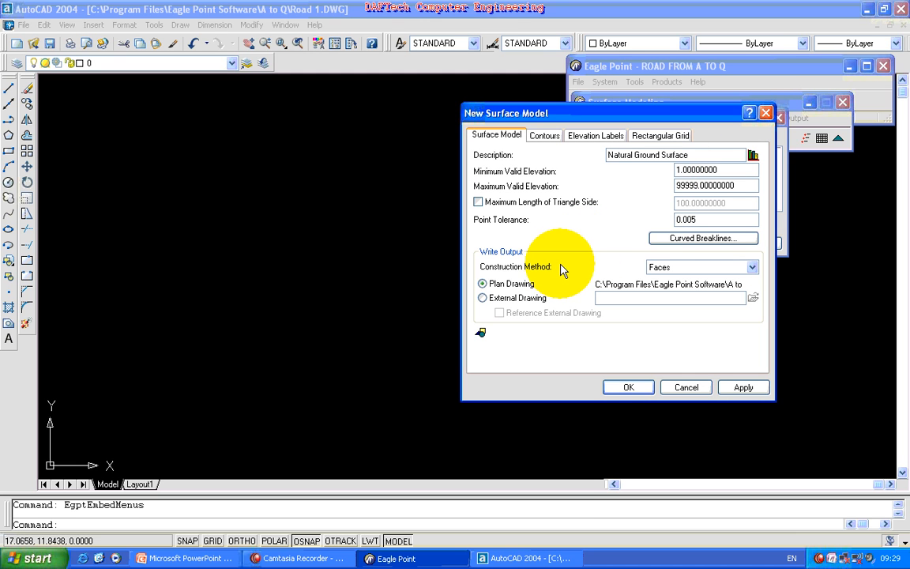
Step: Review the contour CAD settings for index, intermediate and user-defined contours, including the color choices, and close them without saving
click(544, 137)
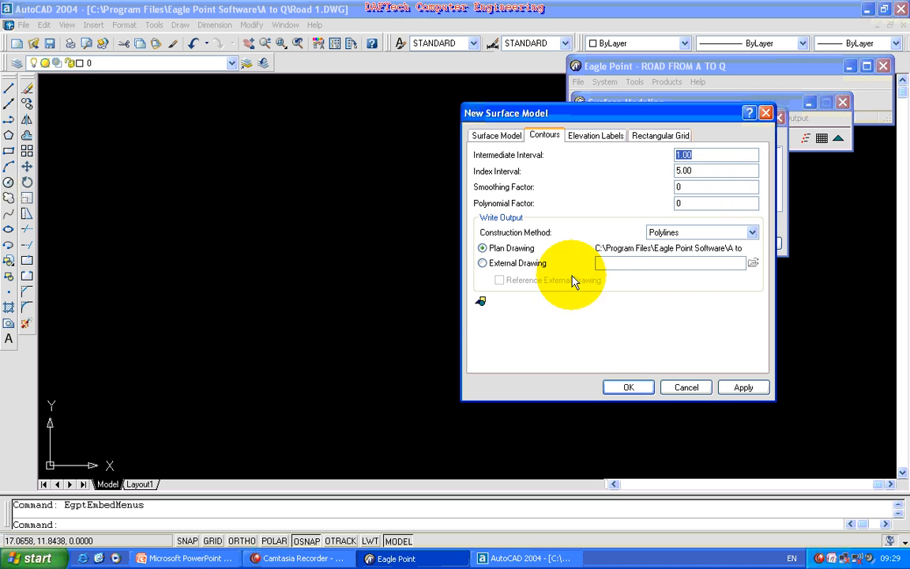
click(481, 301)
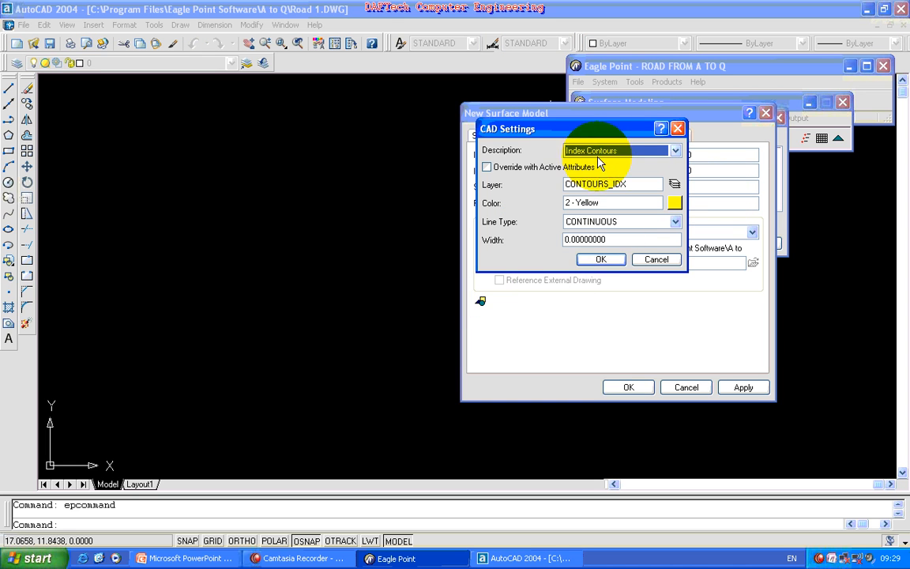
drag(622, 131, 640, 206)
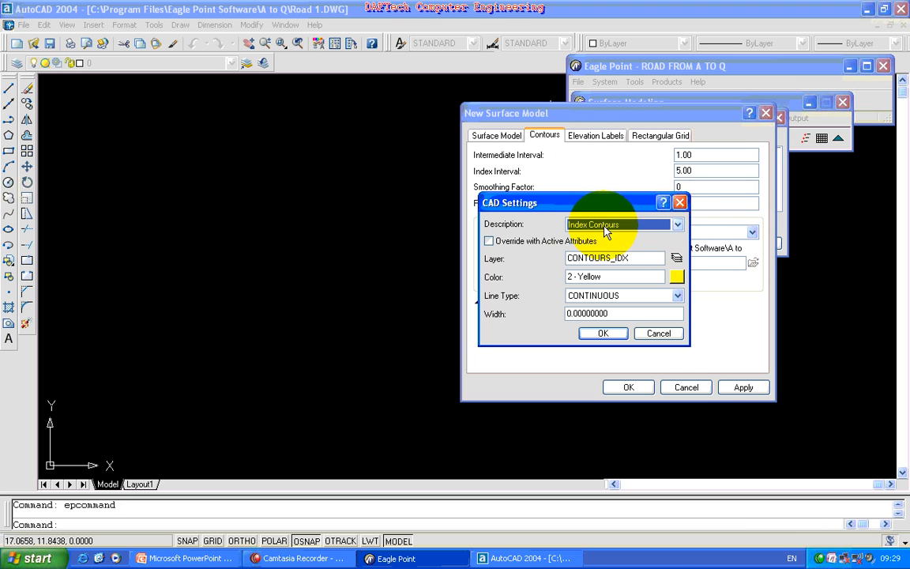
click(678, 226)
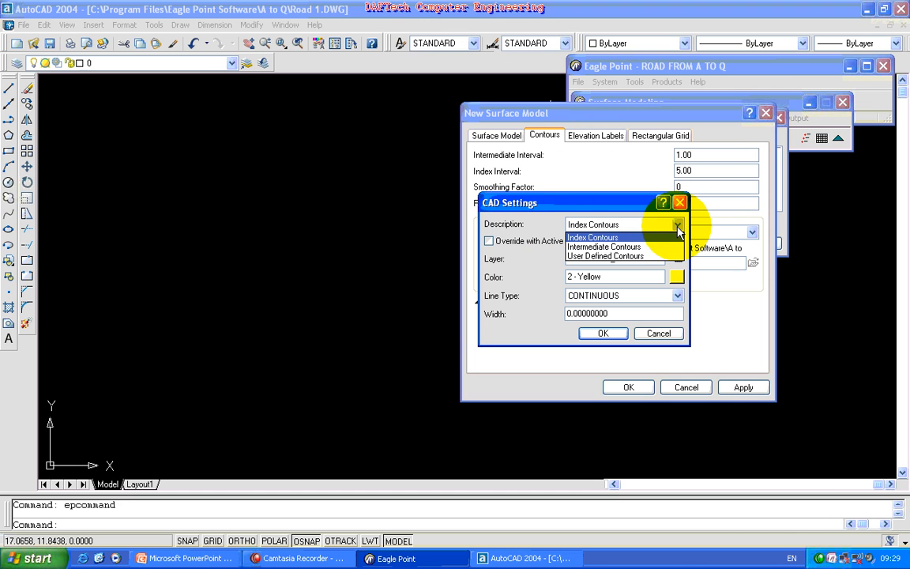
click(660, 237)
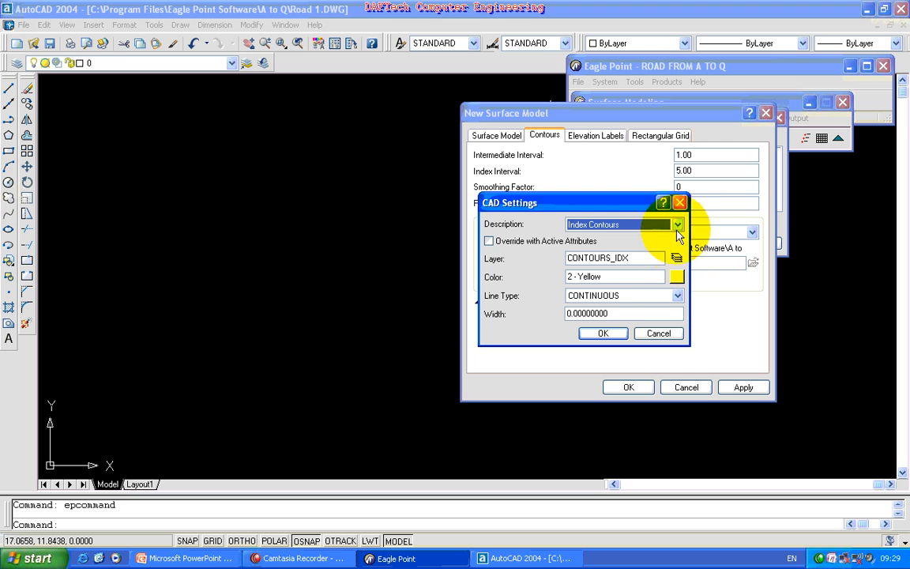
click(678, 224)
click(642, 246)
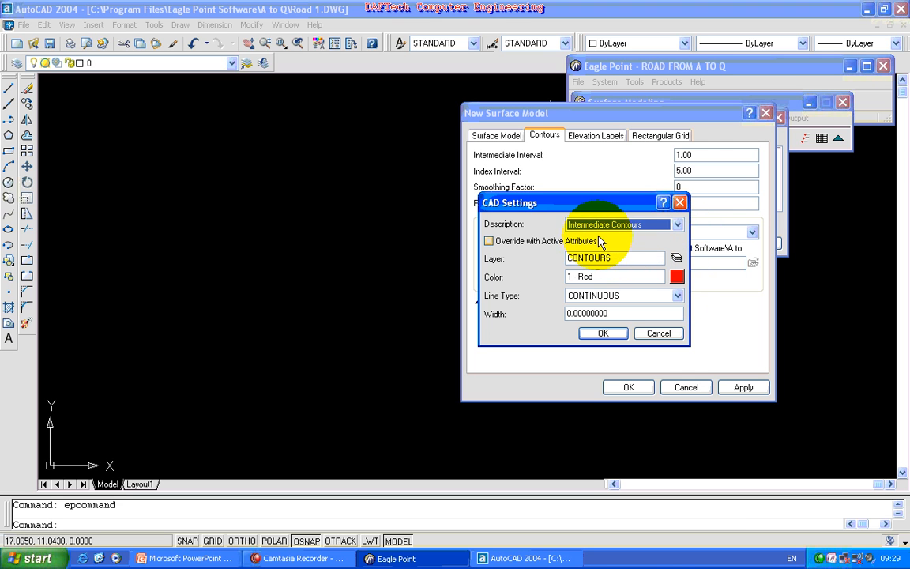
click(677, 278)
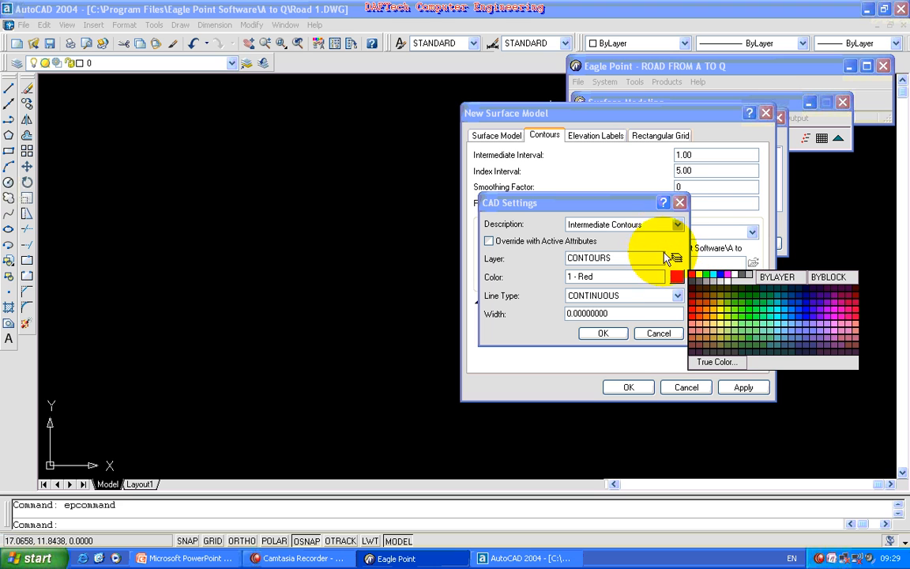
click(678, 225)
click(679, 226)
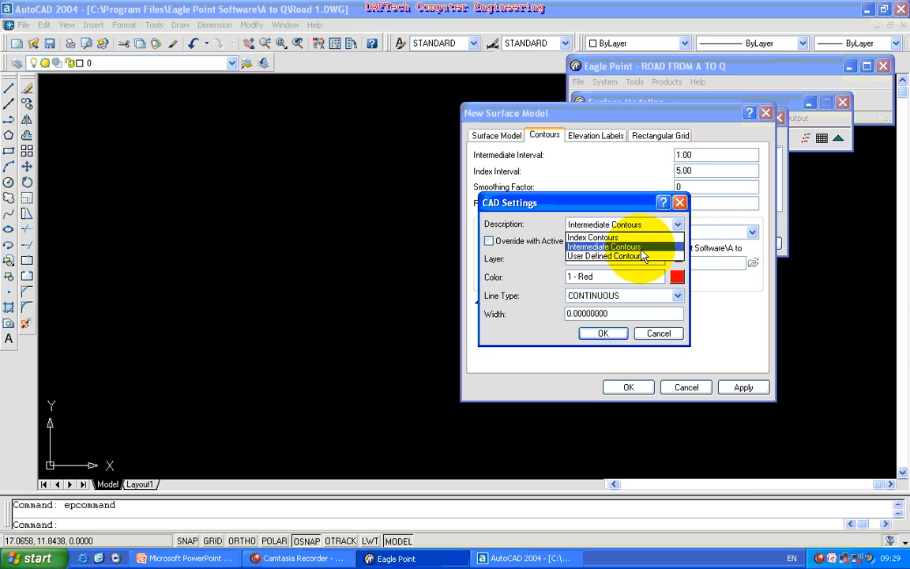
click(637, 257)
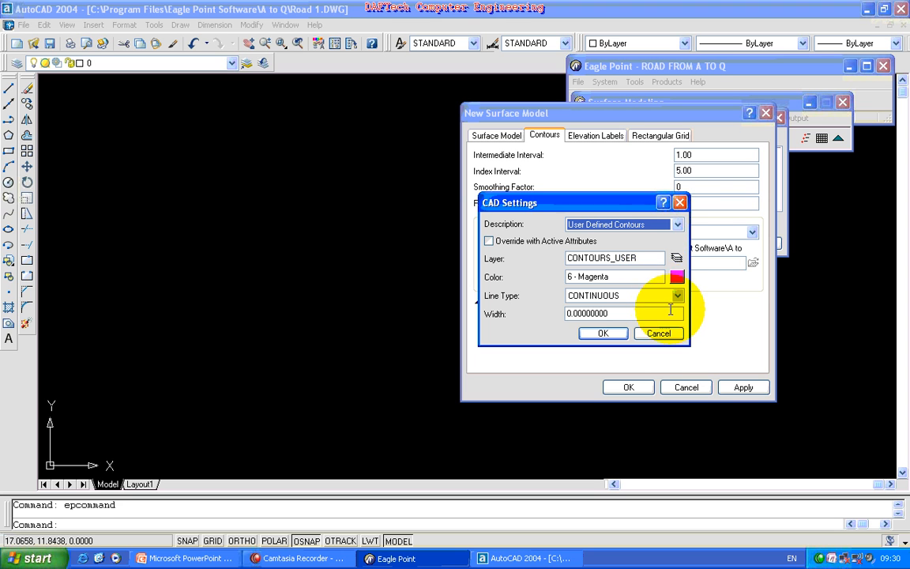
click(659, 332)
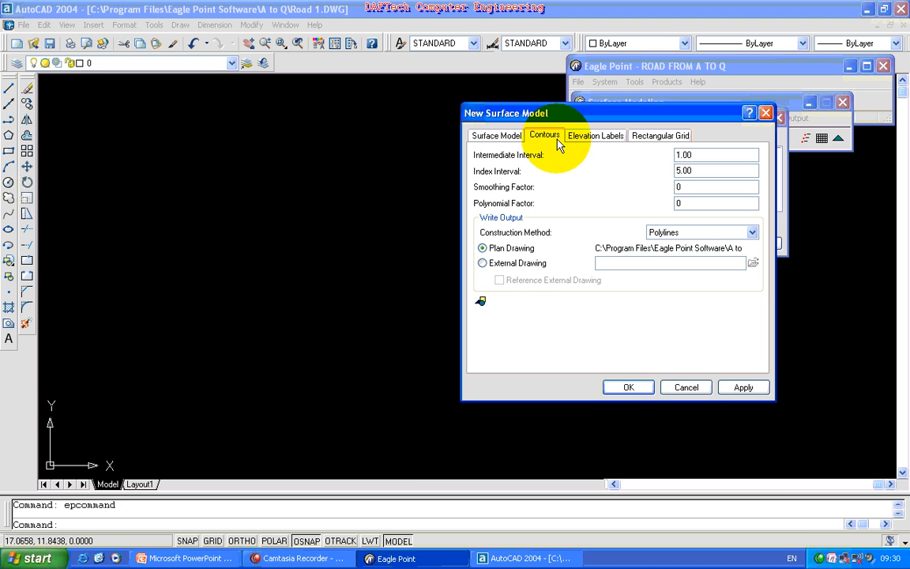
Step: Review the elevation labels' text CAD settings and available layers, then accept layer SPOT_ELEV, color BYLAYER and unit Plotted mm
click(589, 138)
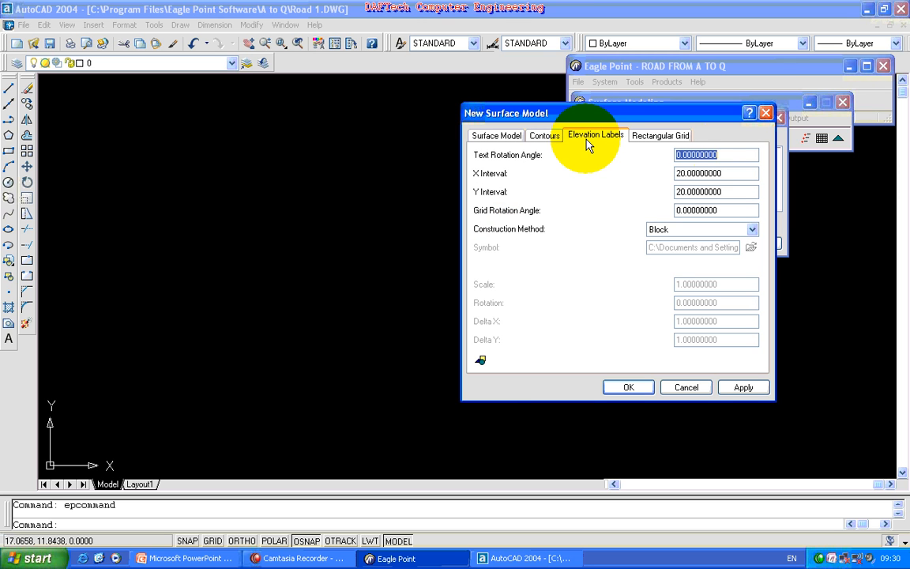
click(480, 362)
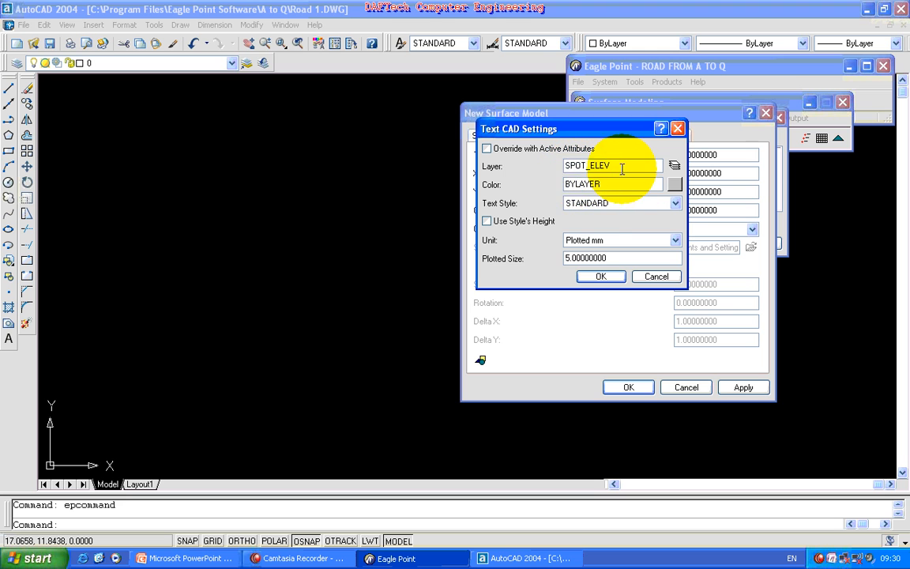
click(653, 252)
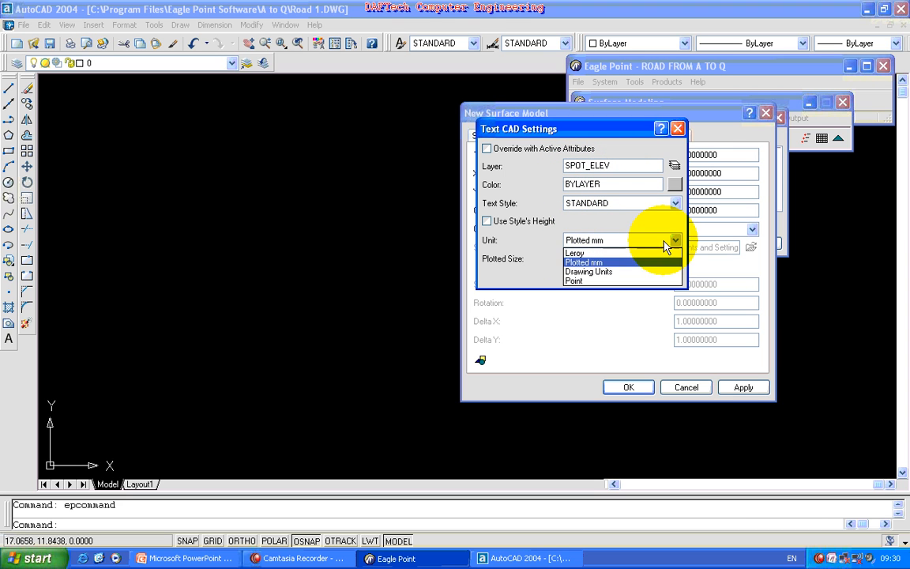
click(614, 261)
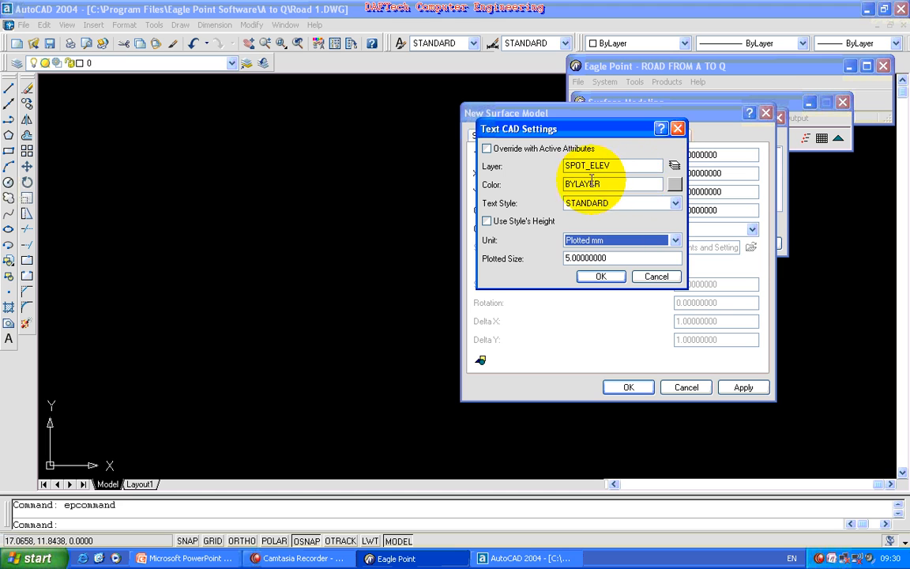
click(675, 184)
click(674, 167)
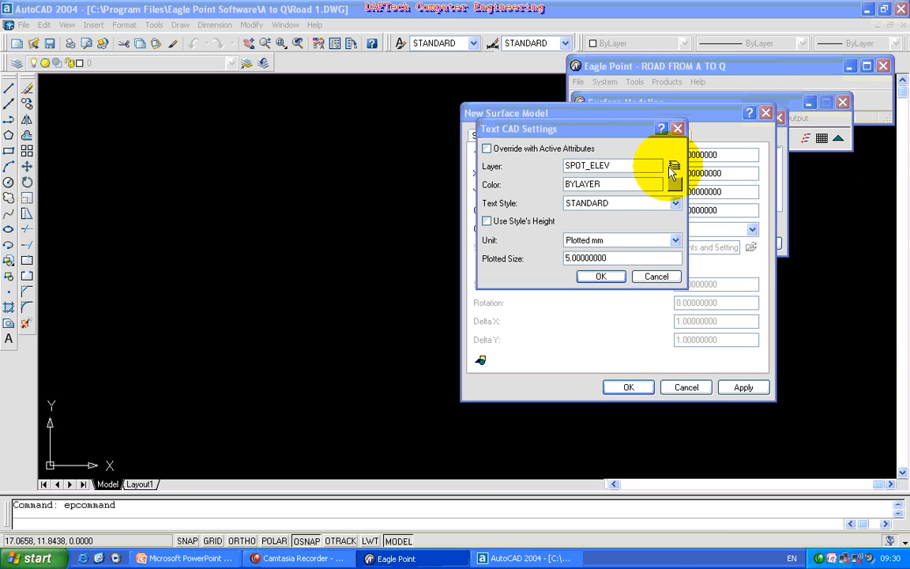
click(504, 175)
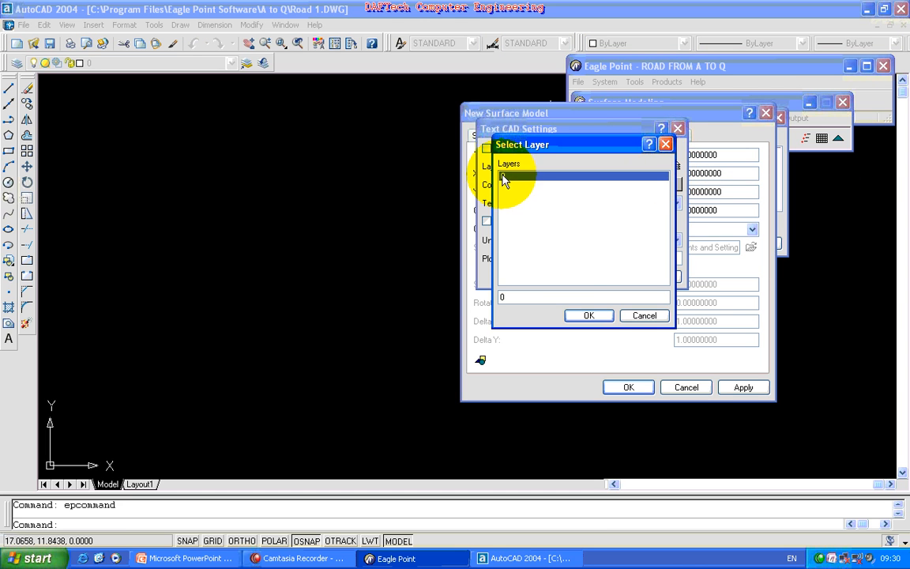
click(634, 318)
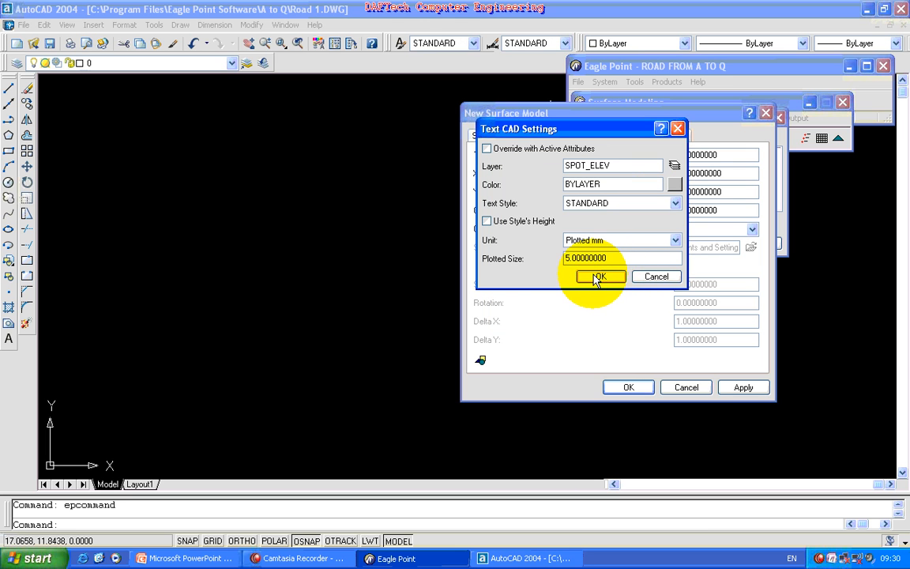
click(602, 277)
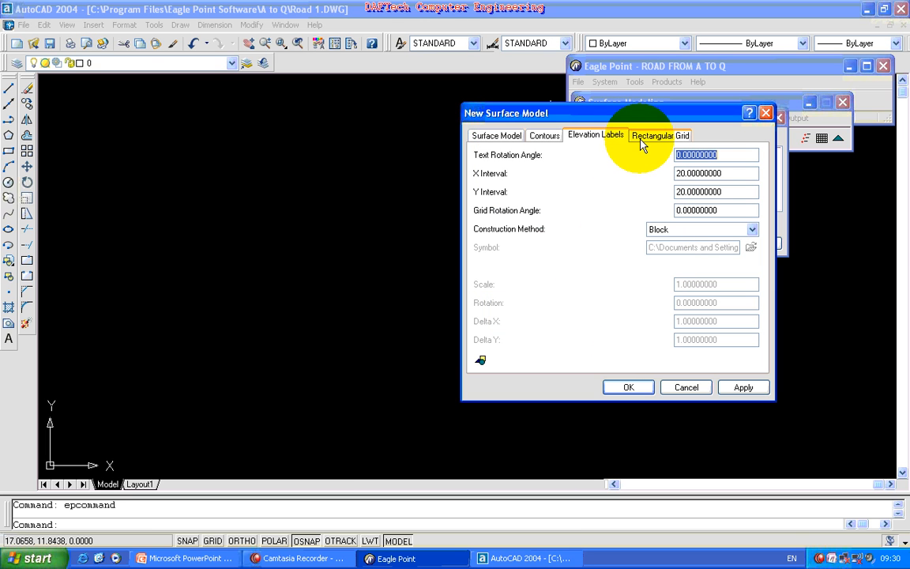
Step: Set the rectangular grid's X and Y intervals to 100, apply the settings and finish creating the Natural Ground Surface model
click(642, 140)
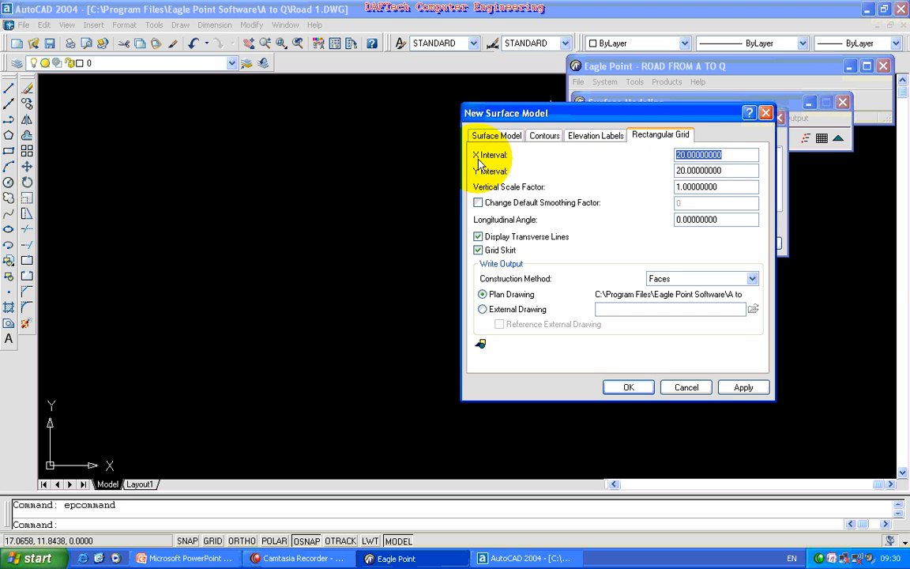
click(679, 156)
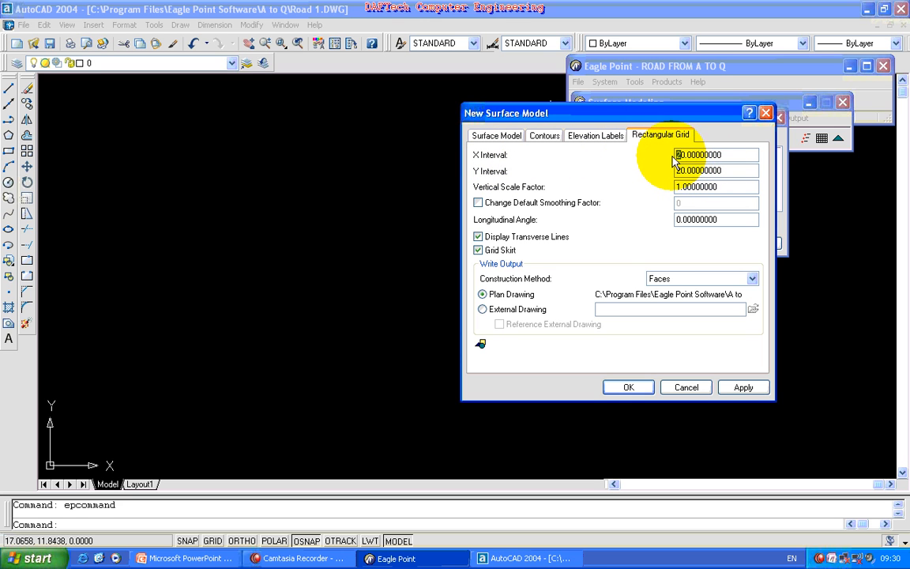
key(Delete)
text(10)
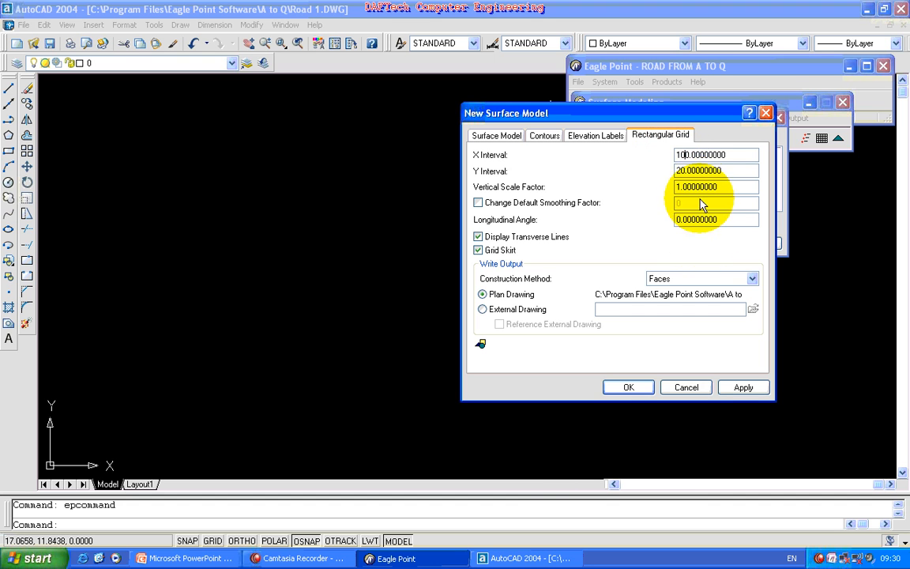
click(678, 171)
key(Delete)
text(1)
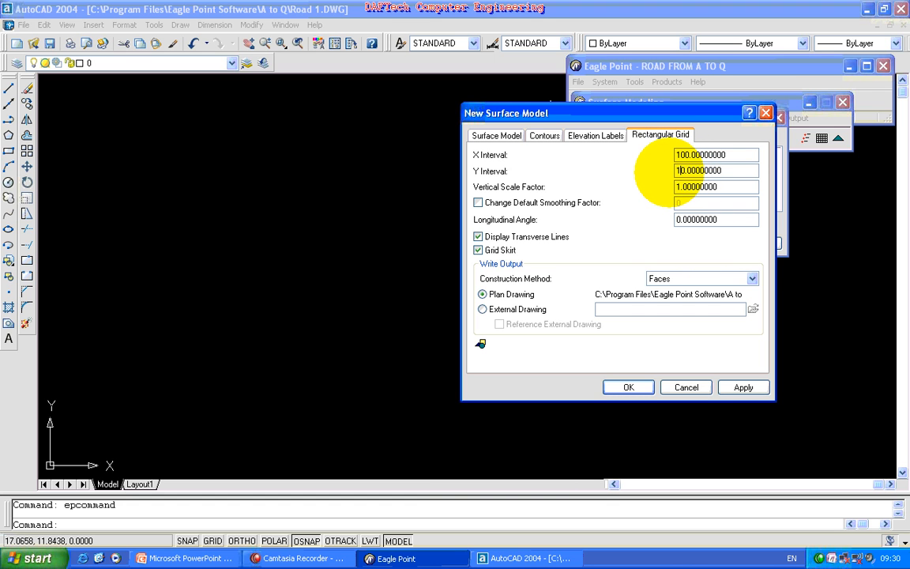
text(0)
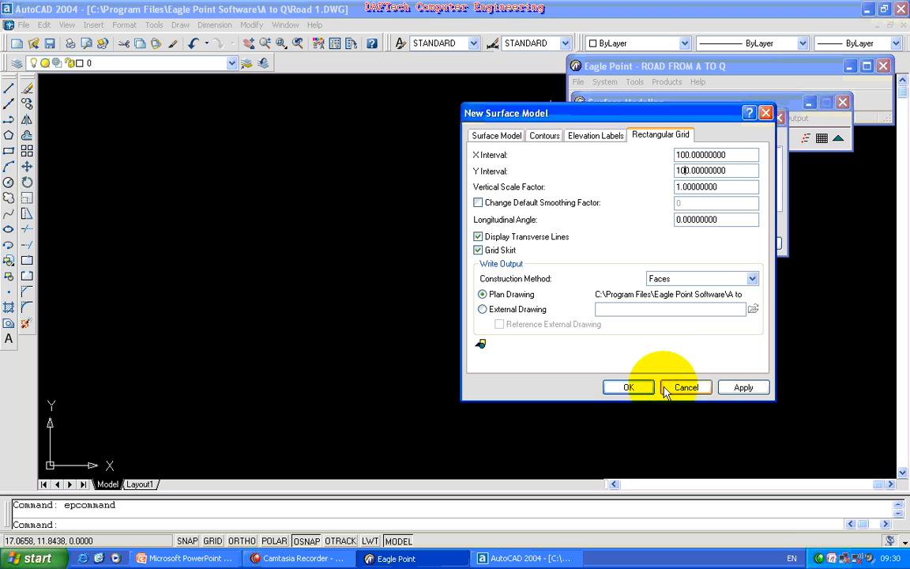
click(739, 388)
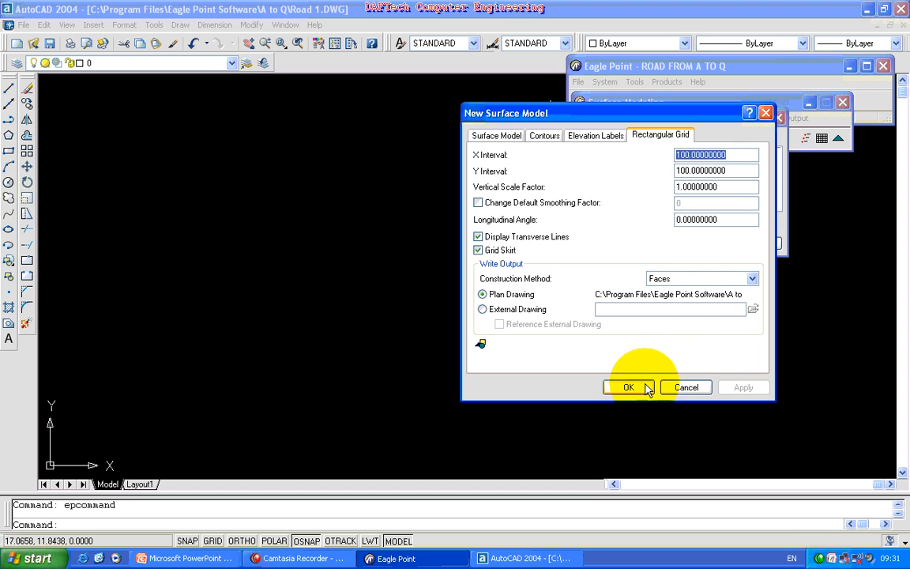
click(641, 387)
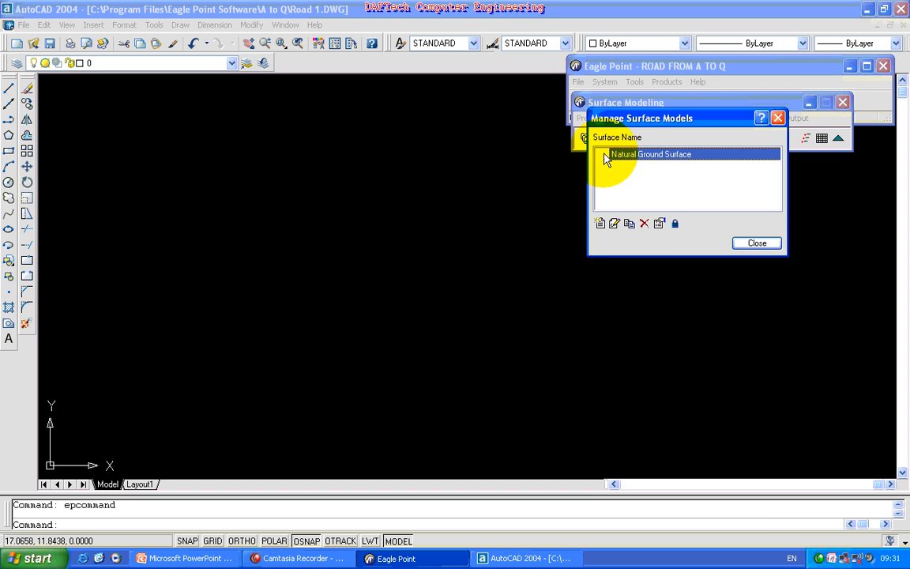